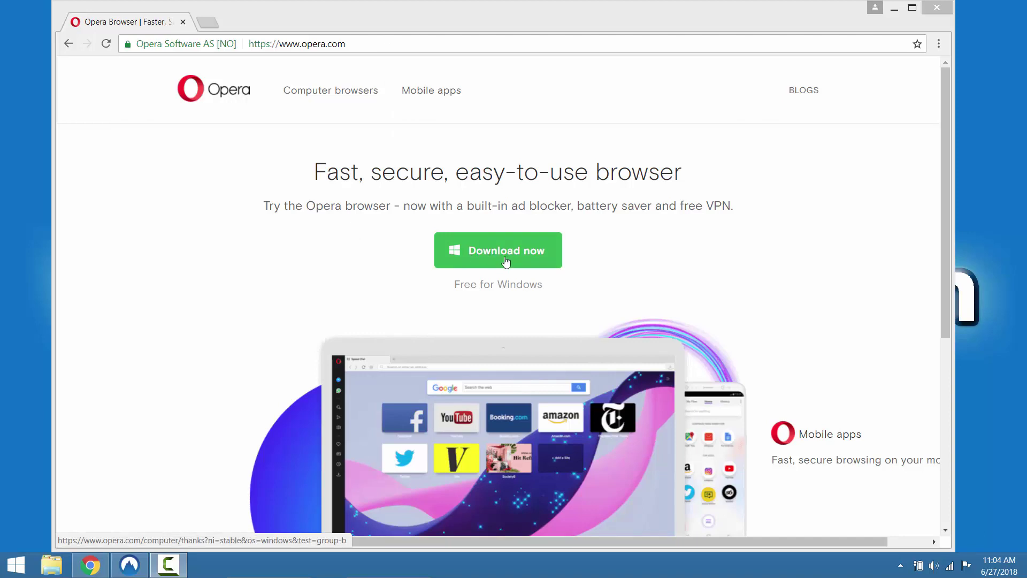
Download OperaSetup.exe for Windows in Chrome and open the downloaded file
click(503, 260)
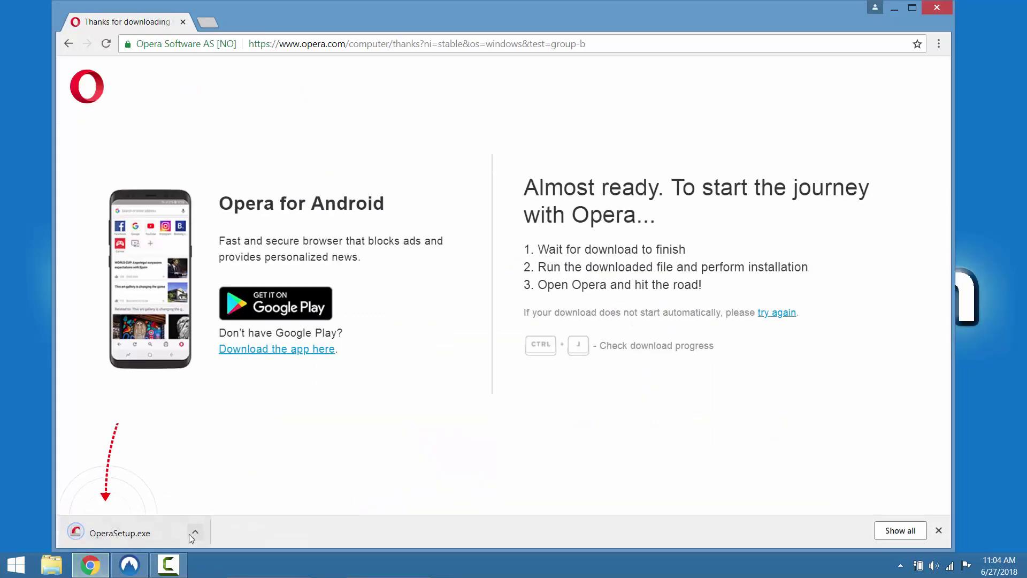
click(194, 533)
Install Opera with bookmark import and usage-information sharing unchecked, then dismiss the link-handler prompt
click(237, 451)
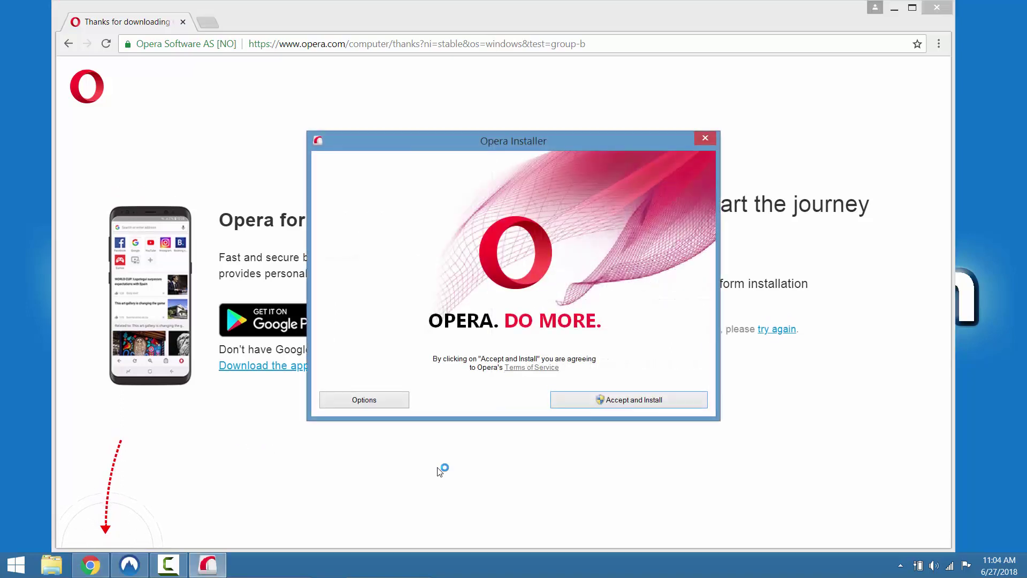
click(383, 402)
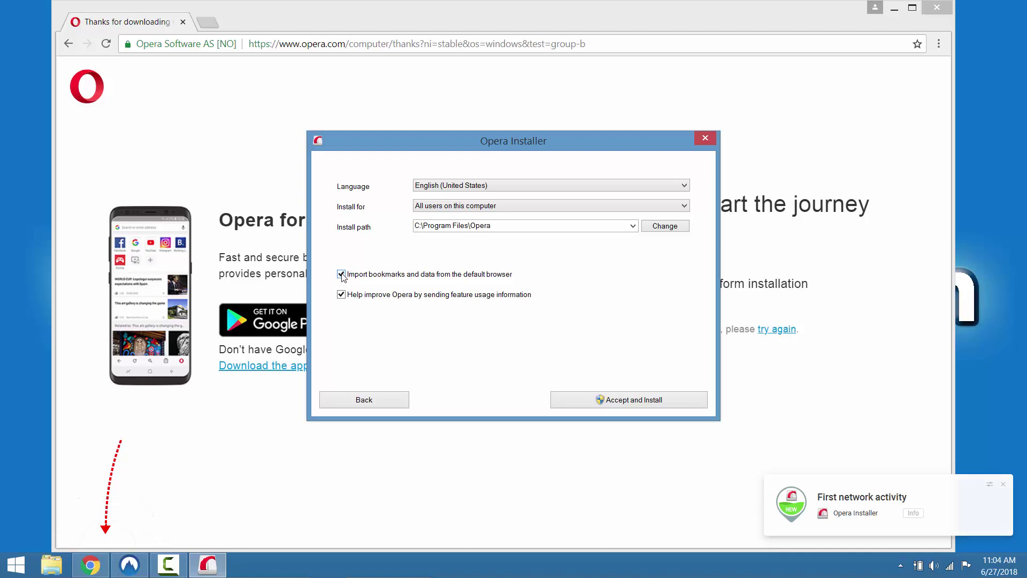
click(341, 275)
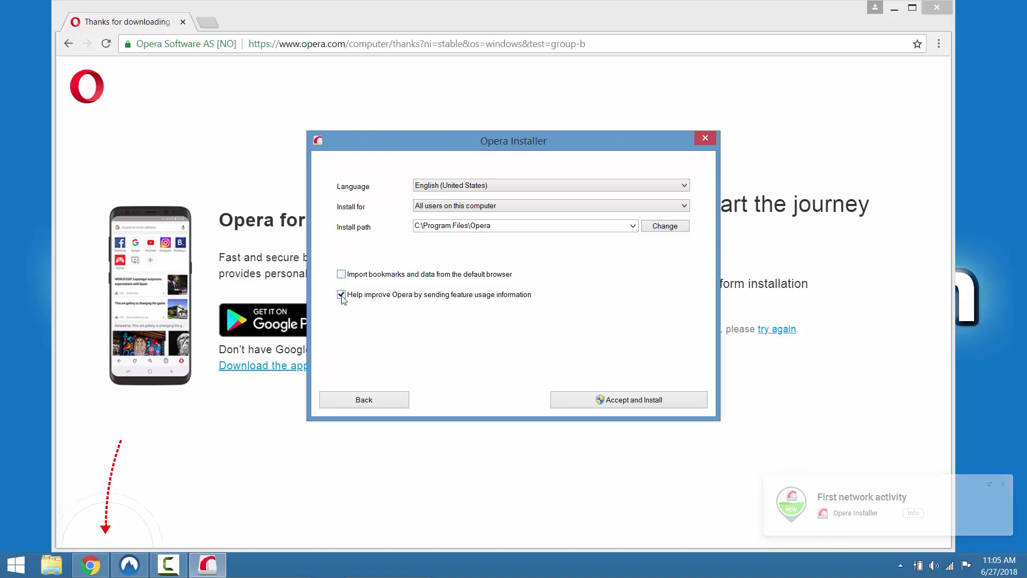
click(341, 295)
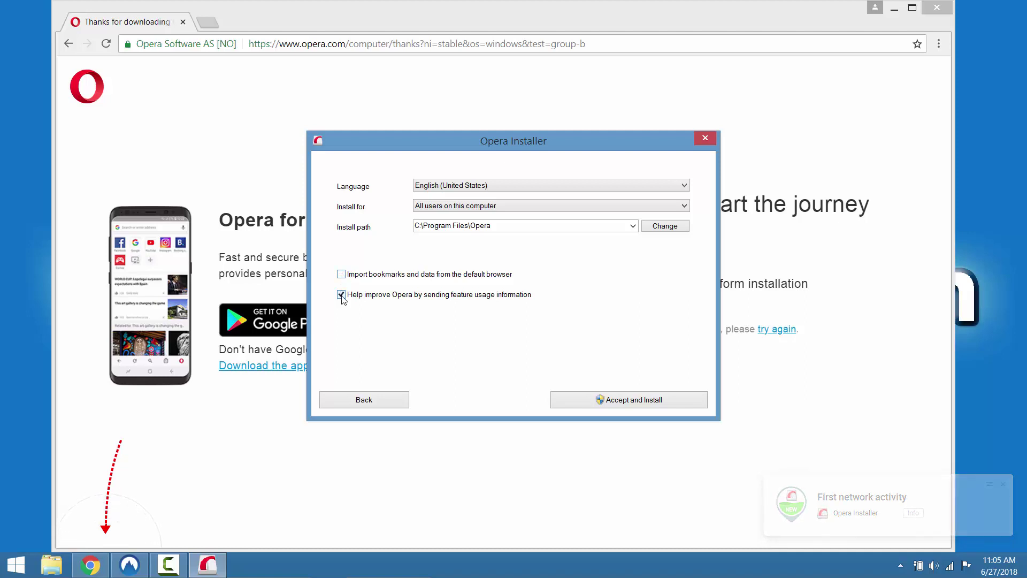
click(603, 402)
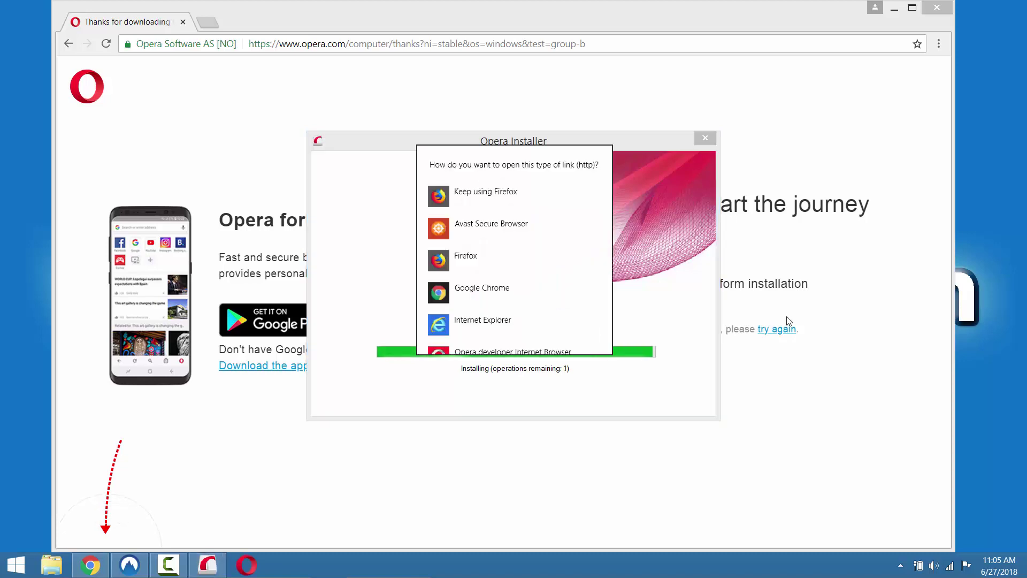
click(466, 194)
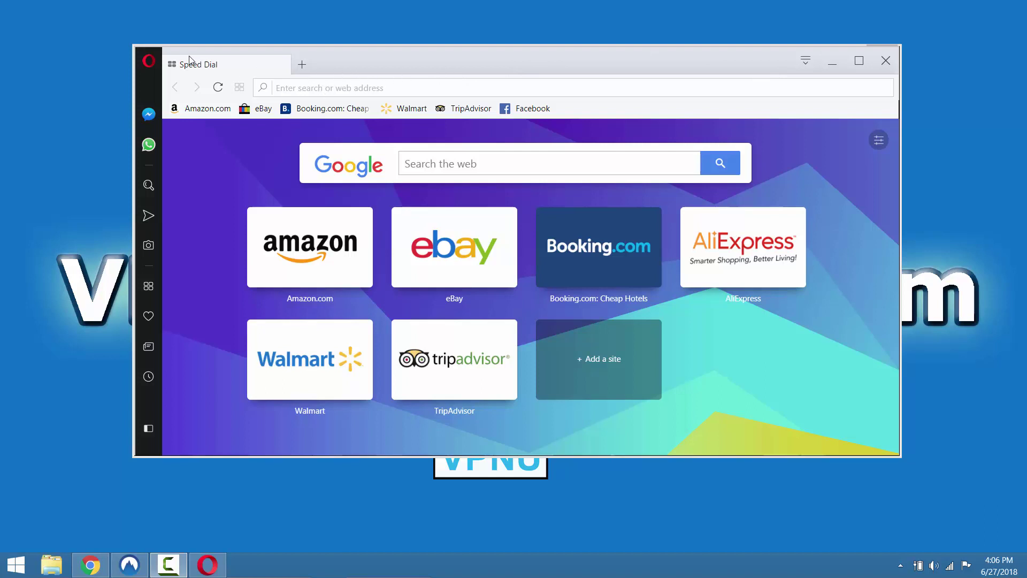
Check Enable VPN in Opera's Privacy & security settings
click(151, 62)
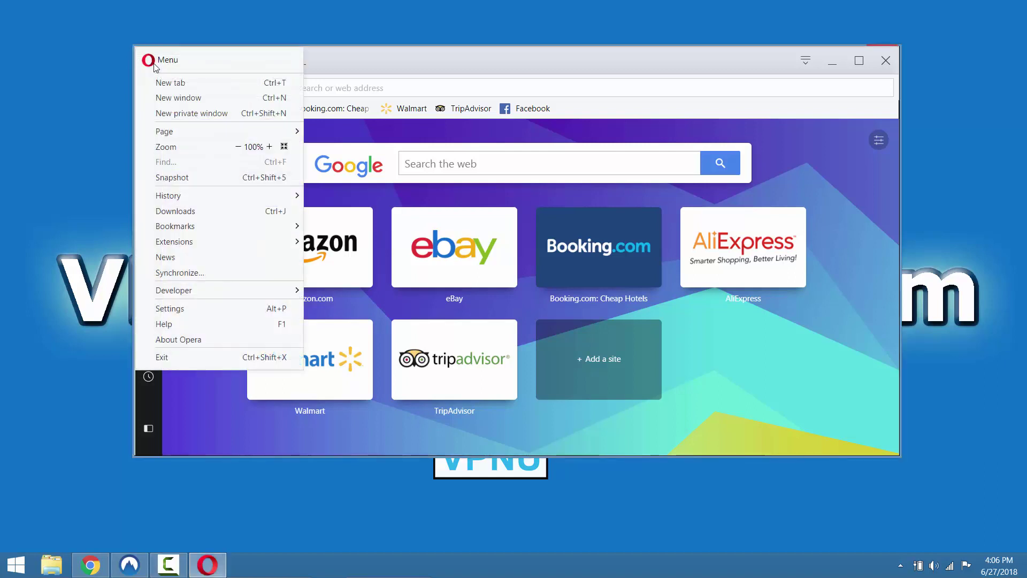
click(179, 315)
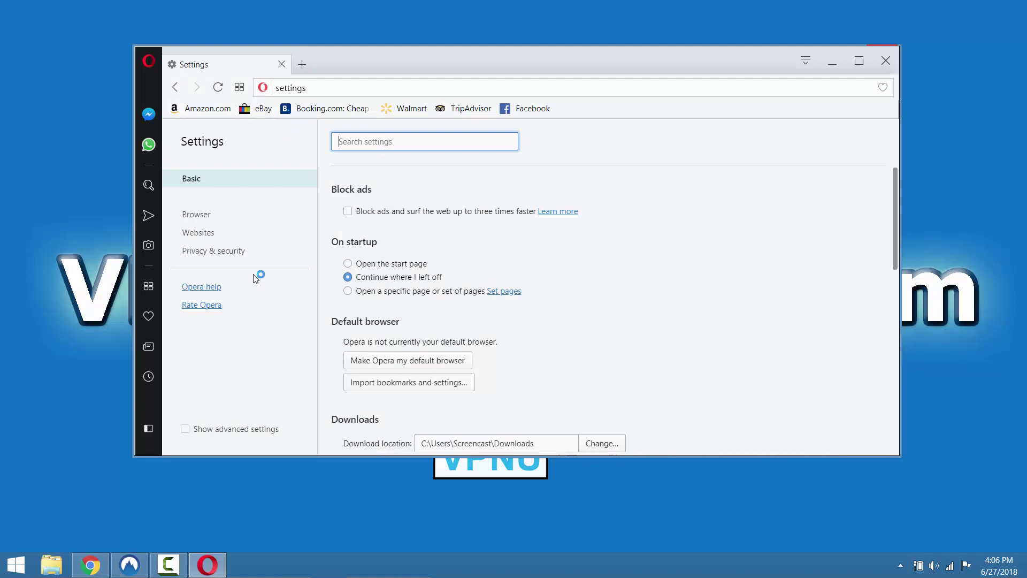
click(228, 255)
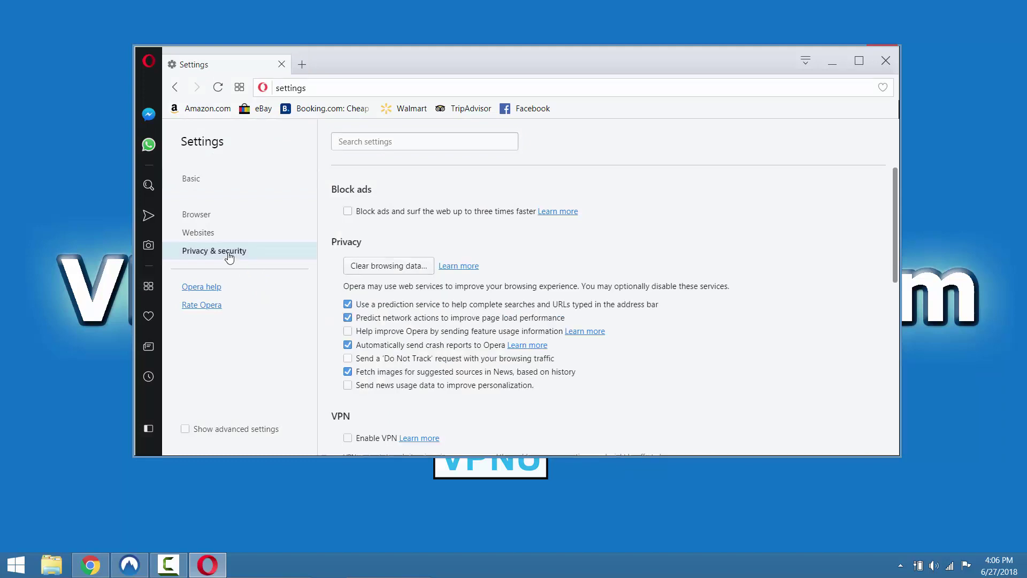
scroll(550, 211, down, 1)
scroll(550, 211, down, 2)
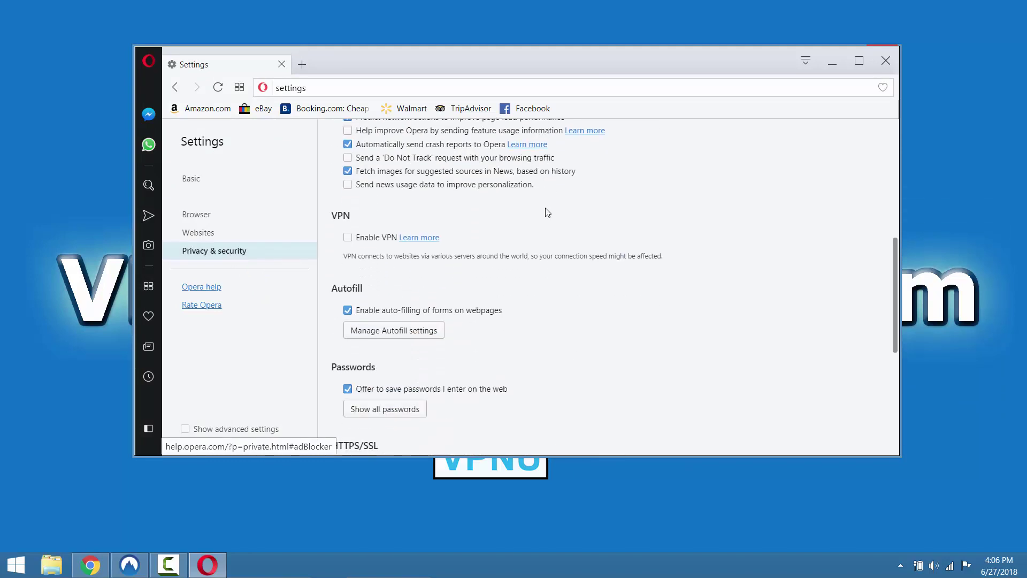
click(347, 238)
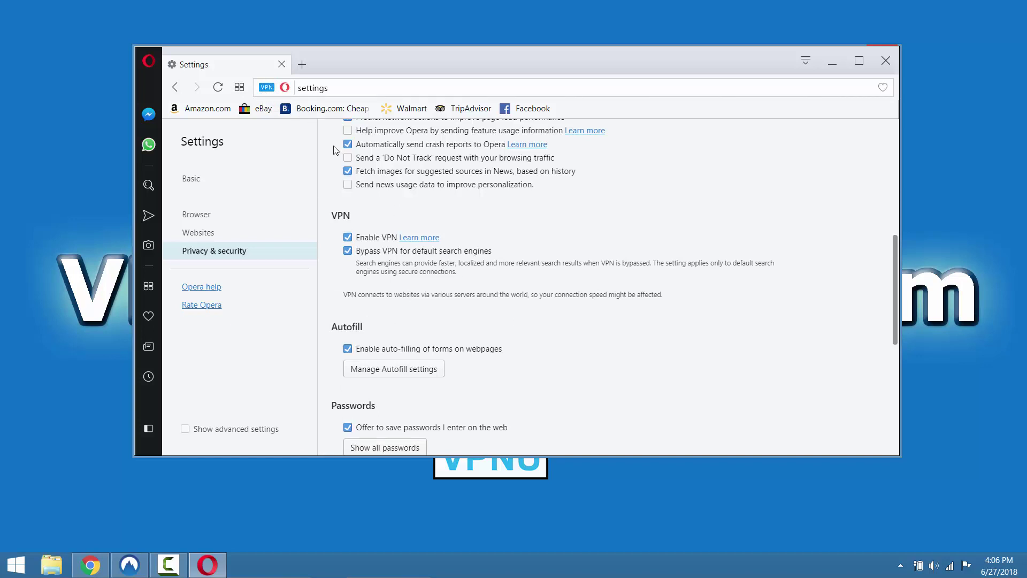
Choose Europe as the VPN virtual location, giving IP 77.111.247.9
click(266, 88)
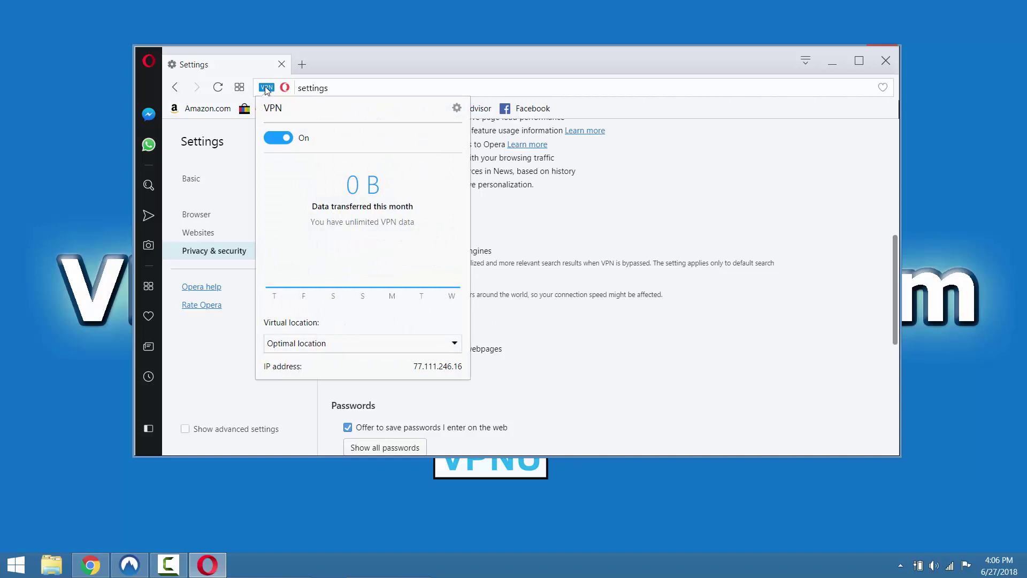
click(366, 342)
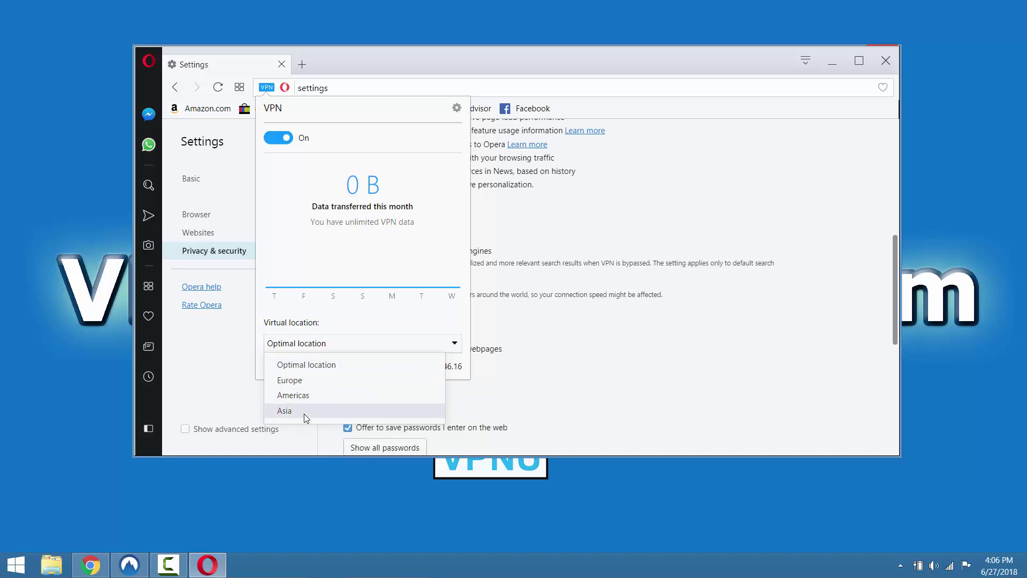
click(303, 382)
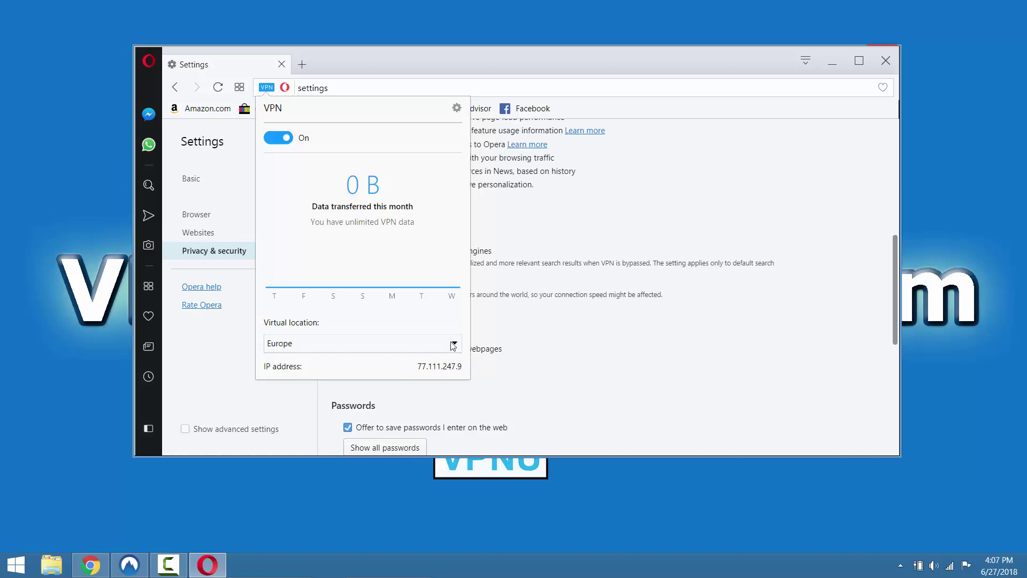
Open iplocation.net in a new tab
click(304, 67)
click(305, 67)
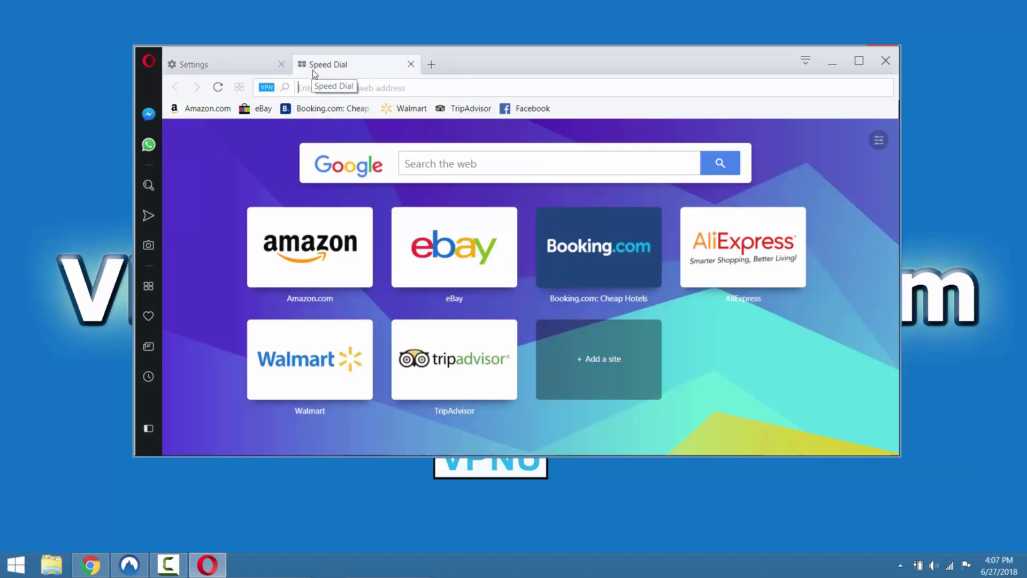
text(iplocat)
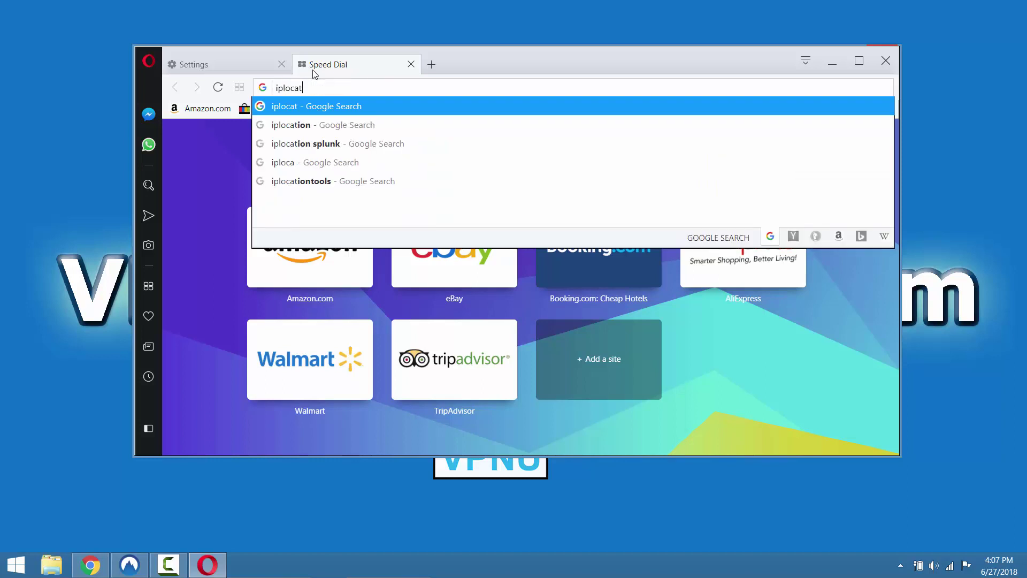
text(ion.net)
key(Return)
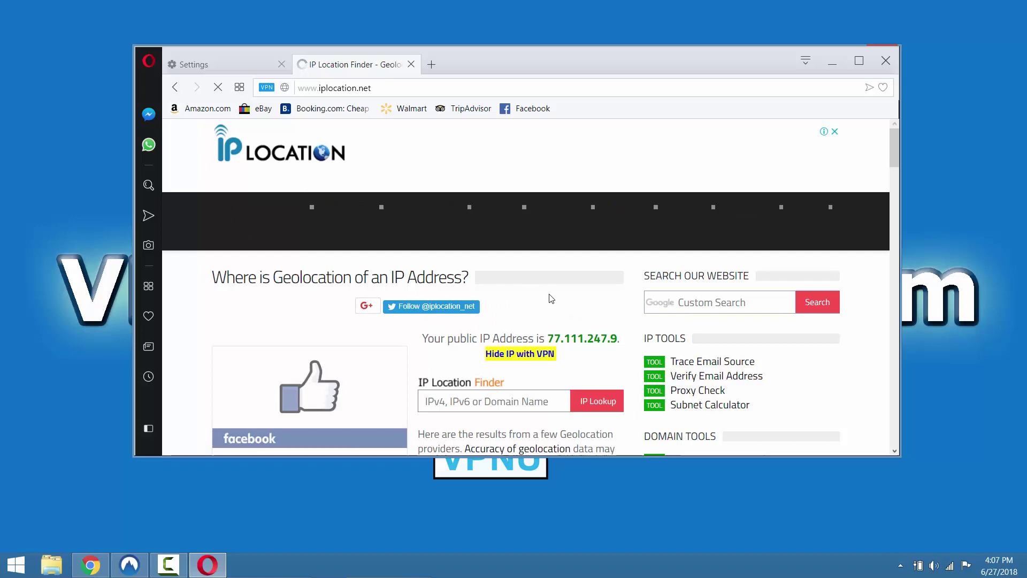
Compare the VPN IP 77.111.247.9 with iplocation.net's geolocation tables showing Sweden and Norway
scroll(554, 297, down, 5)
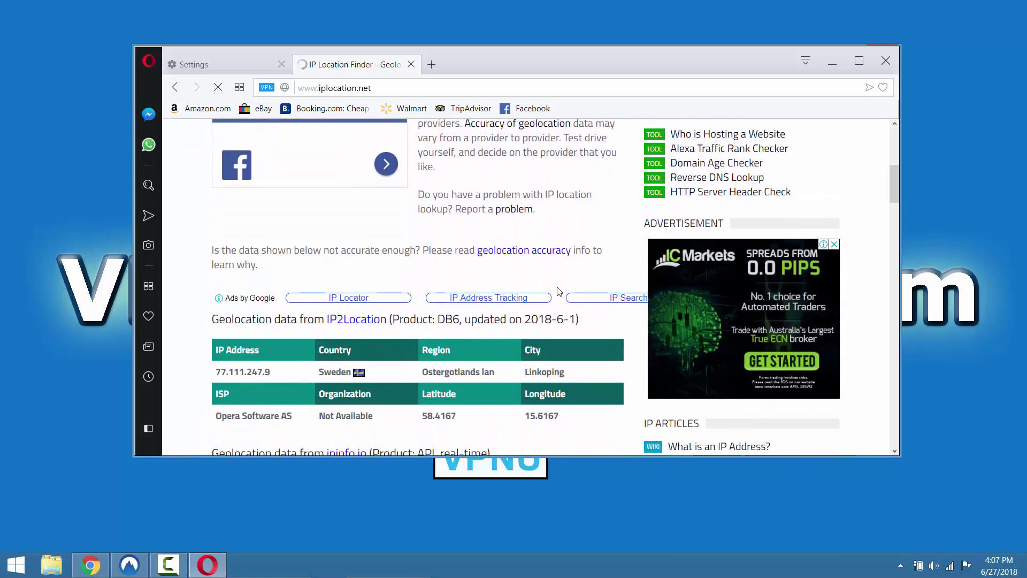
scroll(559, 291, up, 5)
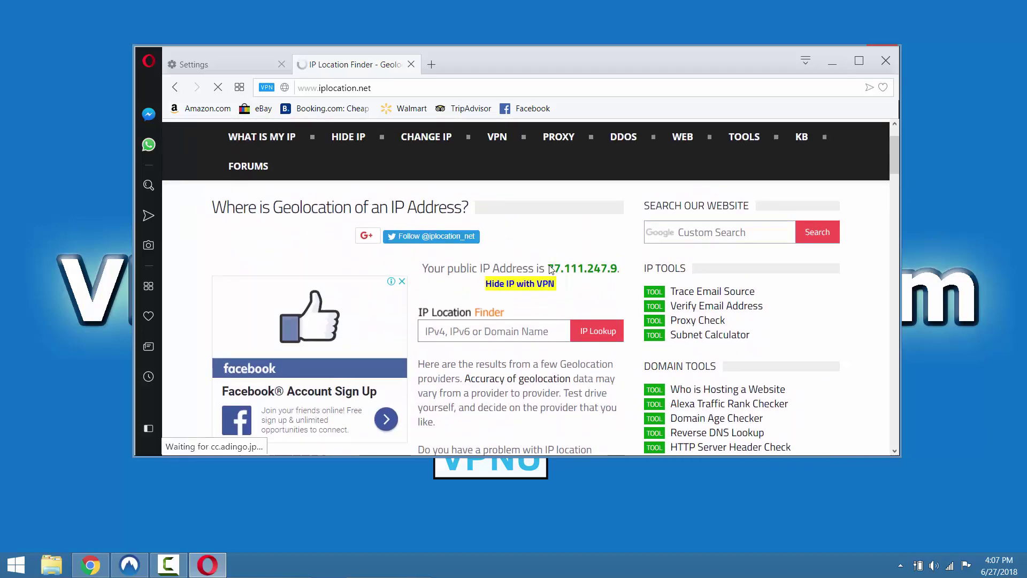
click(266, 87)
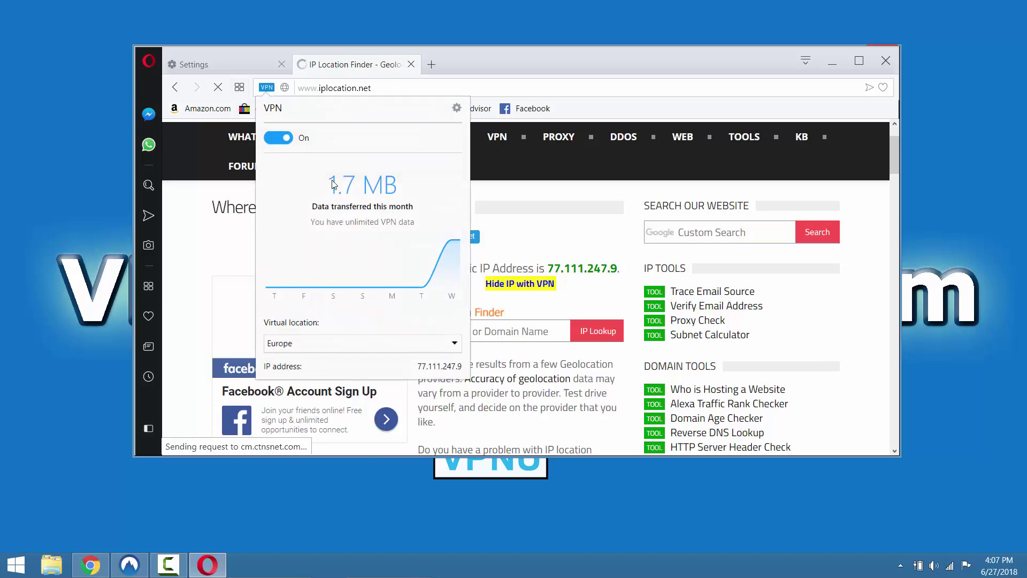
click(270, 91)
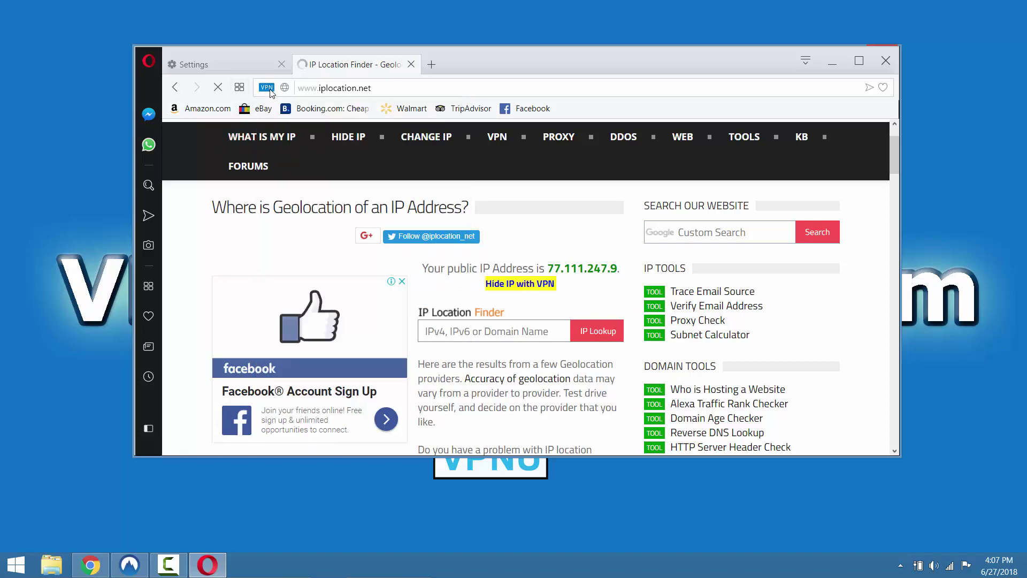
scroll(519, 287, down, 8)
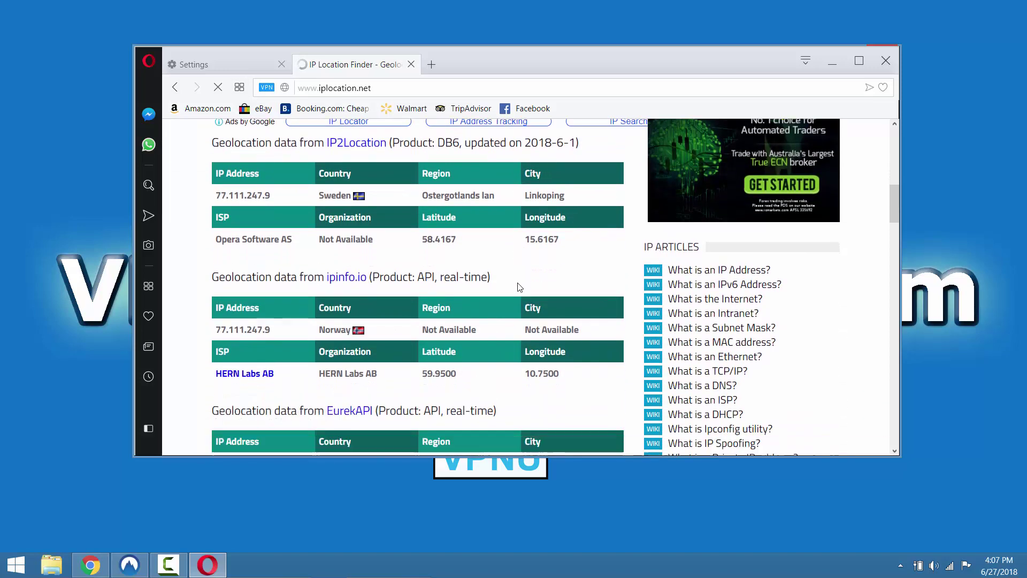
scroll(519, 290, down, 3)
scroll(520, 288, up, 4)
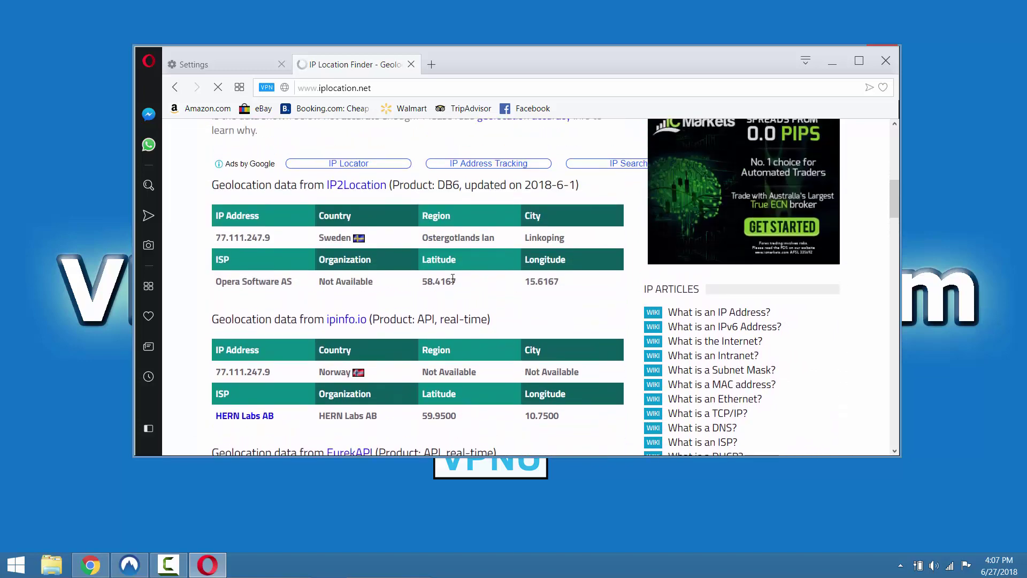
scroll(473, 276, down, 4)
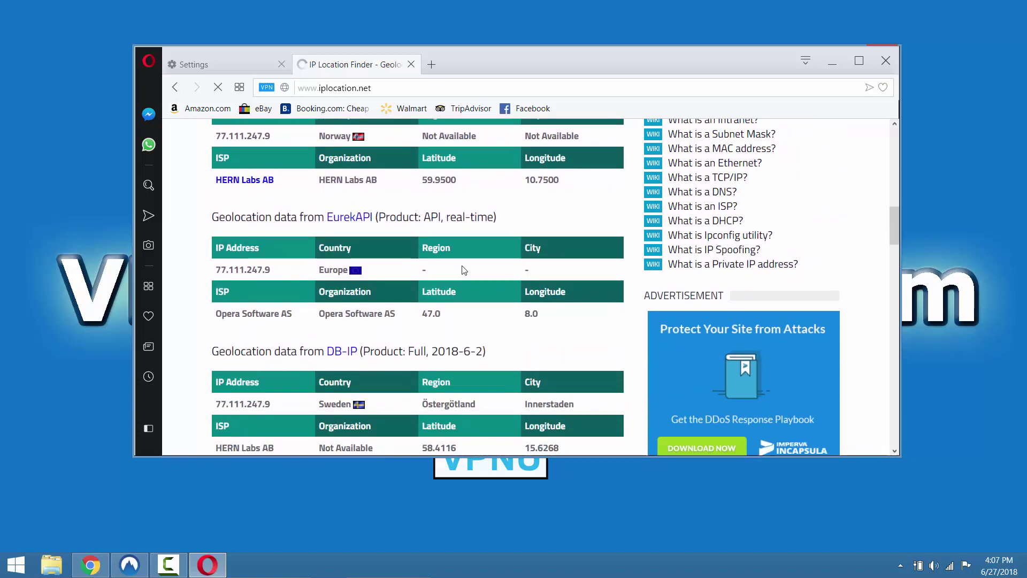
scroll(473, 276, up, 6)
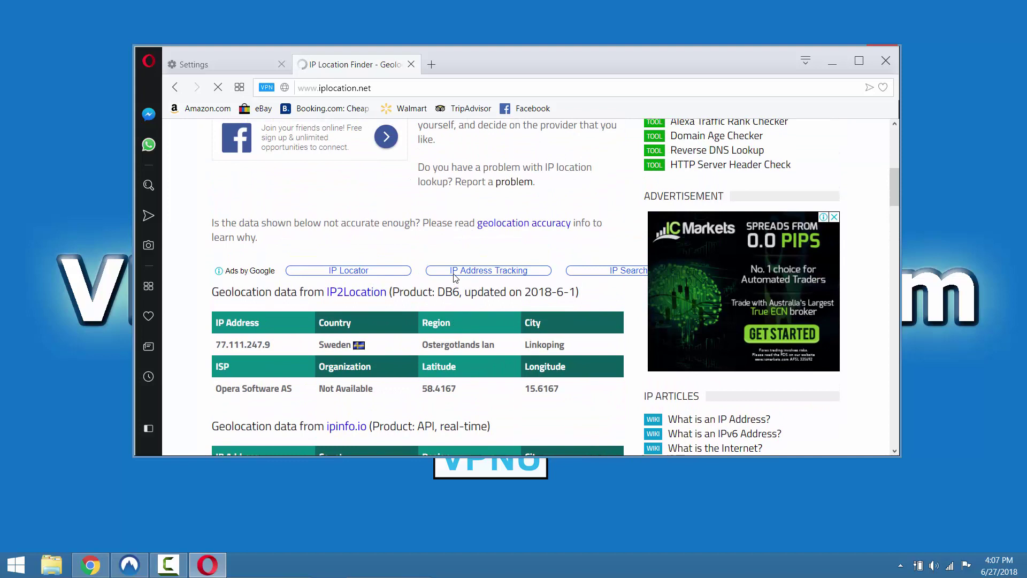
scroll(355, 336, down, 3)
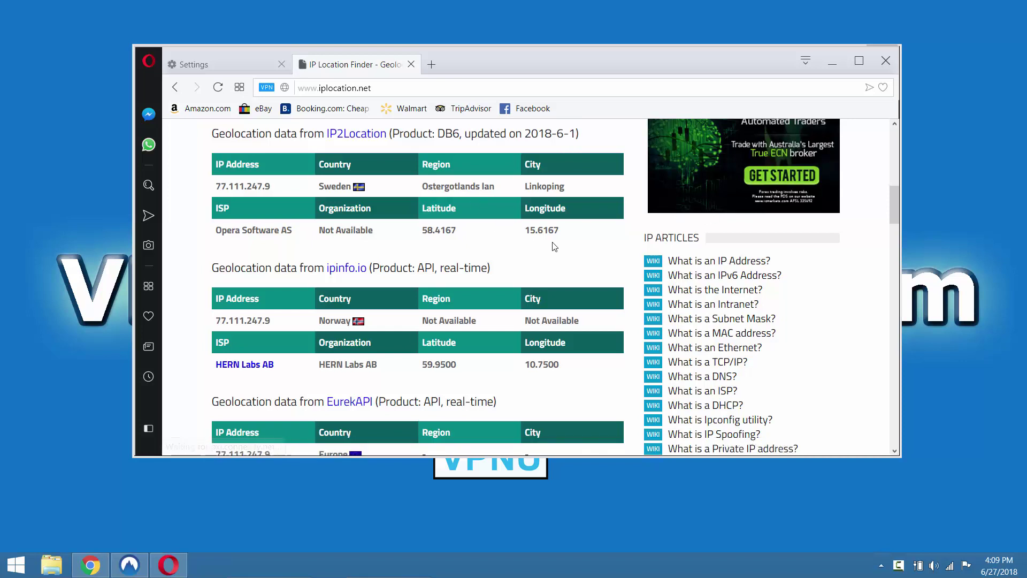
Switch the VPN to Optimal location and reload iplocation.net to see a United States IP
click(267, 88)
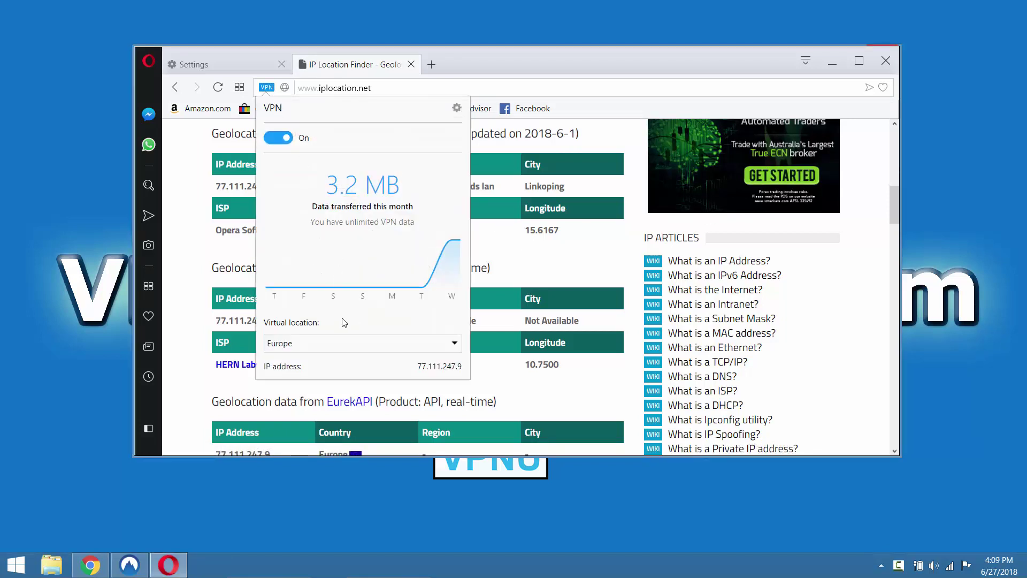
click(309, 343)
click(308, 367)
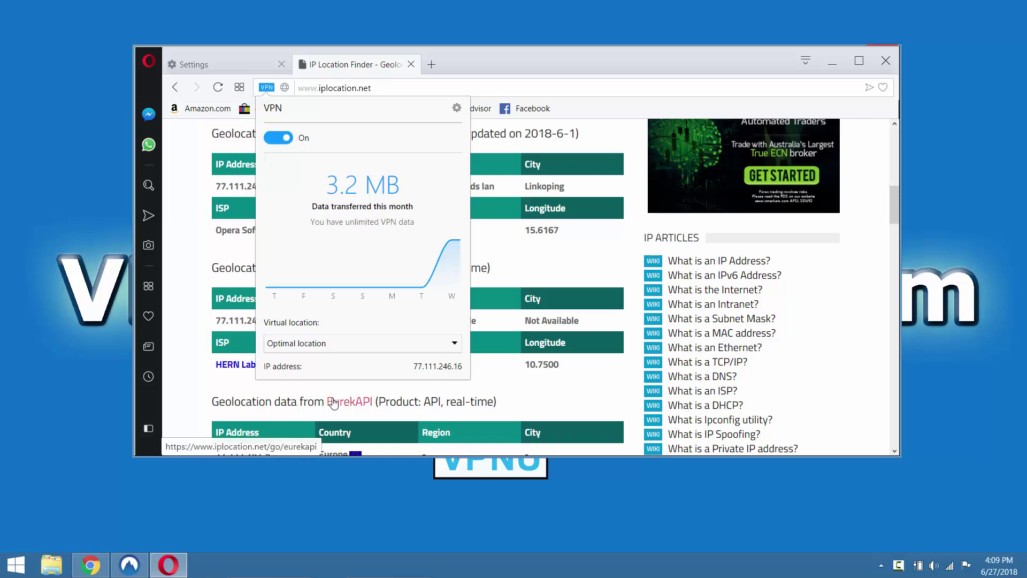
click(359, 393)
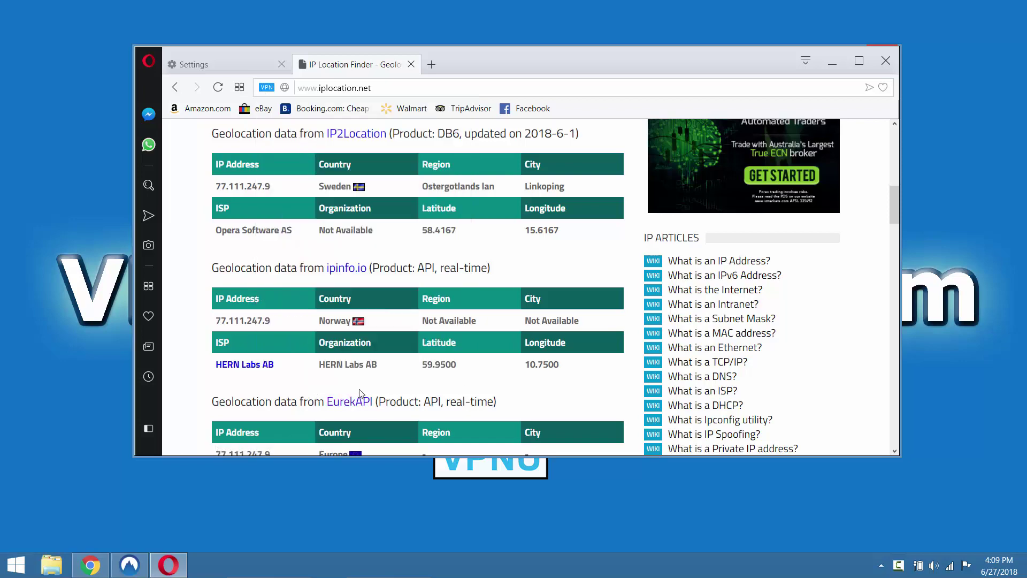
scroll(343, 321, up, 15)
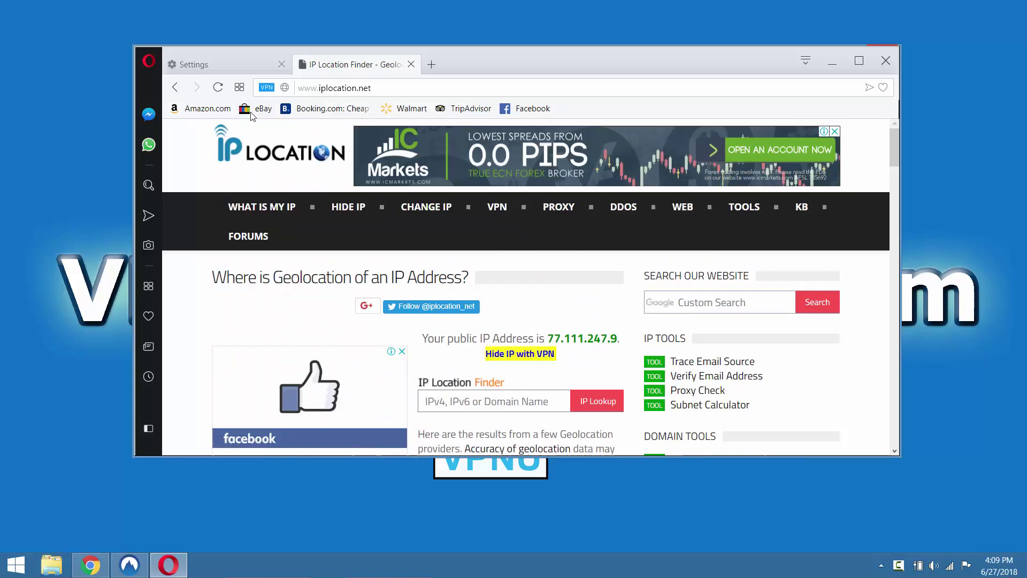
click(218, 86)
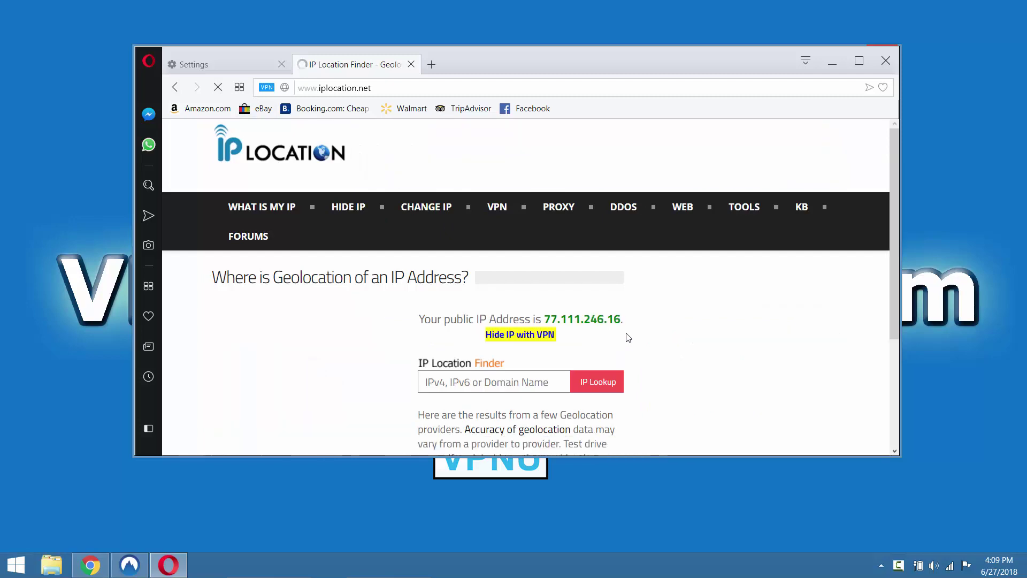
scroll(615, 334, down, 5)
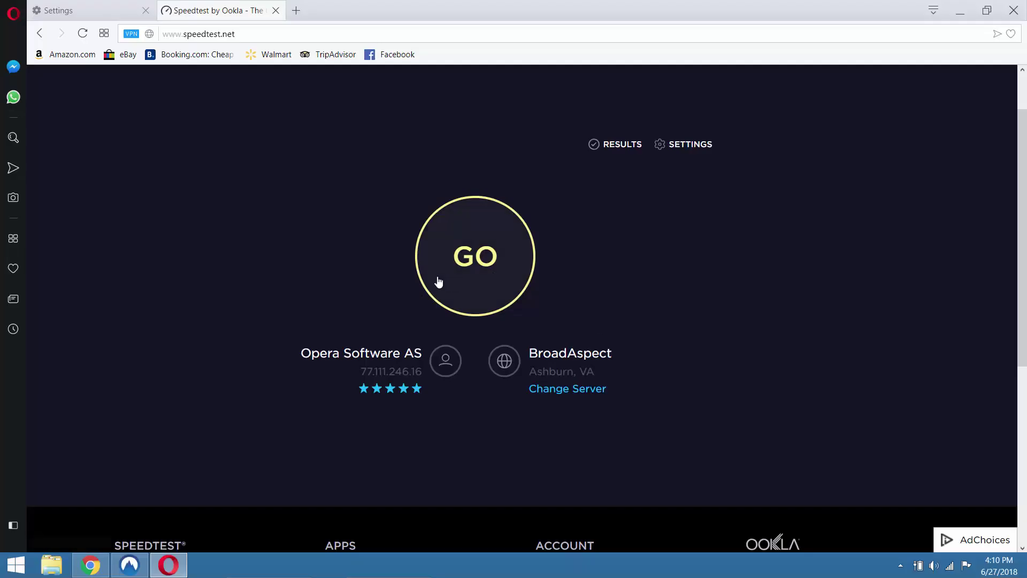
Start the speedtest.net GO test, getting 10 ms ping and 11.42 Mbps download
click(489, 265)
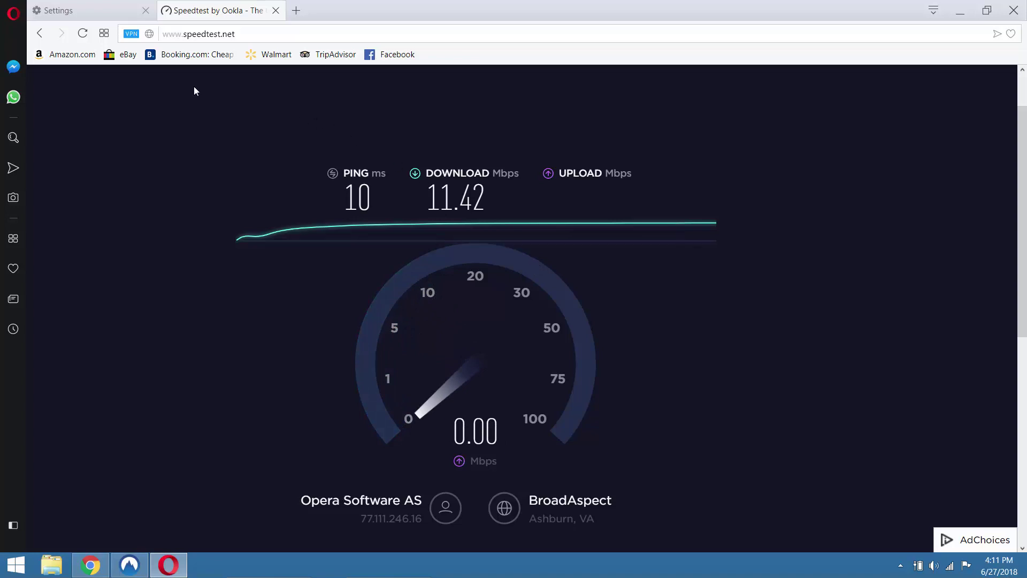
Switch Opera's VPN toggle off and reload the page
click(131, 34)
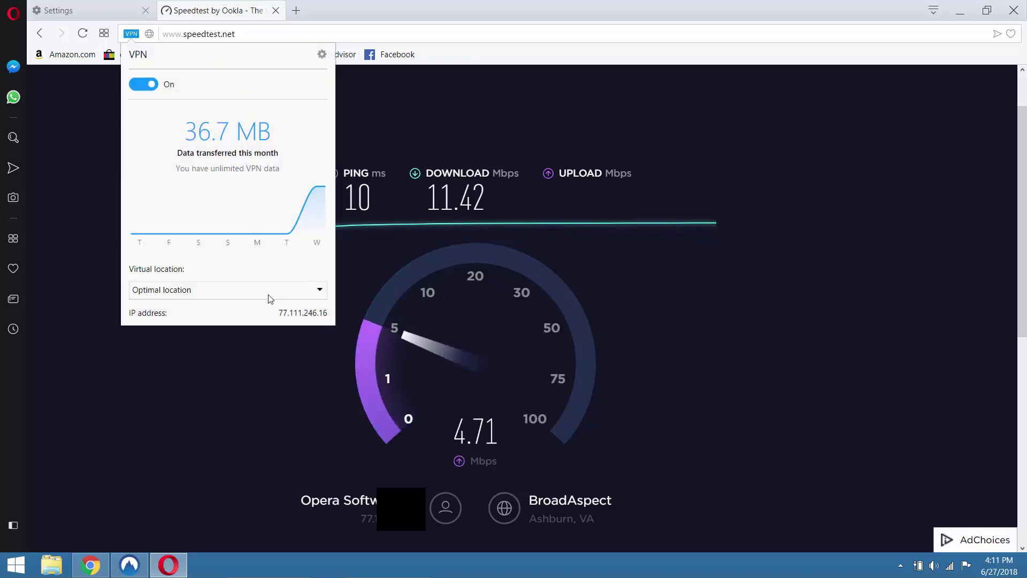
click(151, 84)
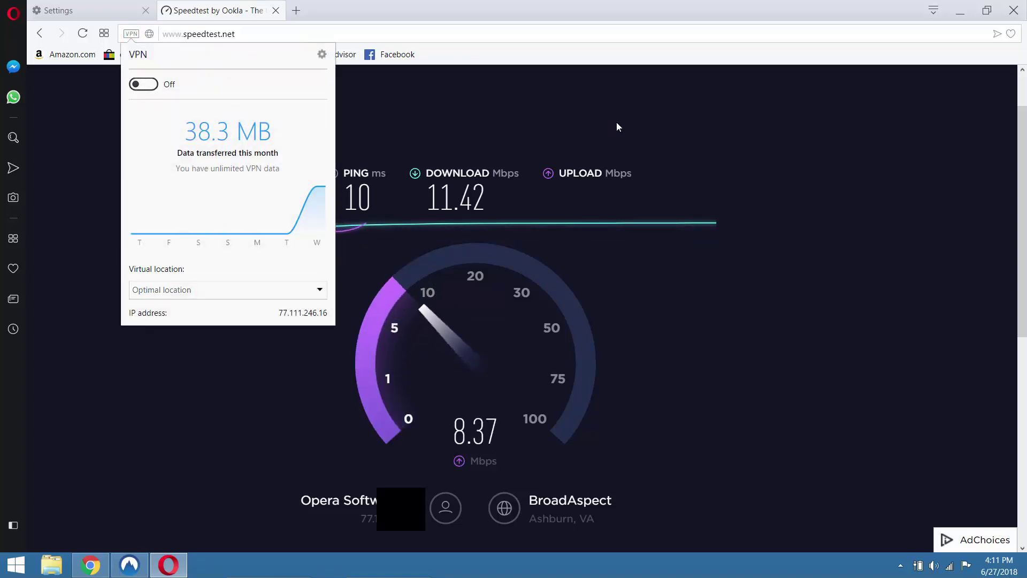
click(83, 34)
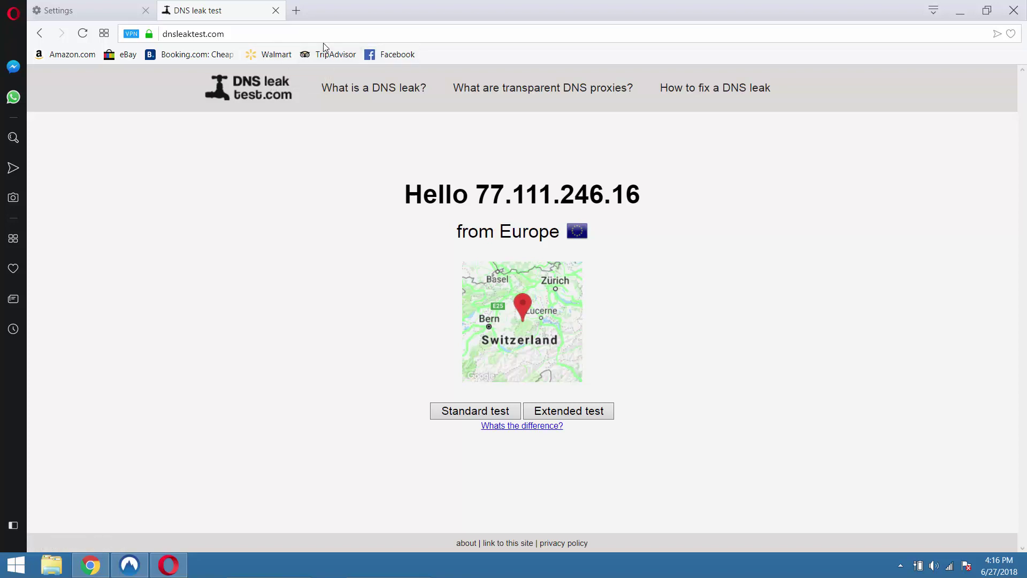
Run the Extended DNS leak test and review the WoodyNet and Google United States resolvers
click(568, 412)
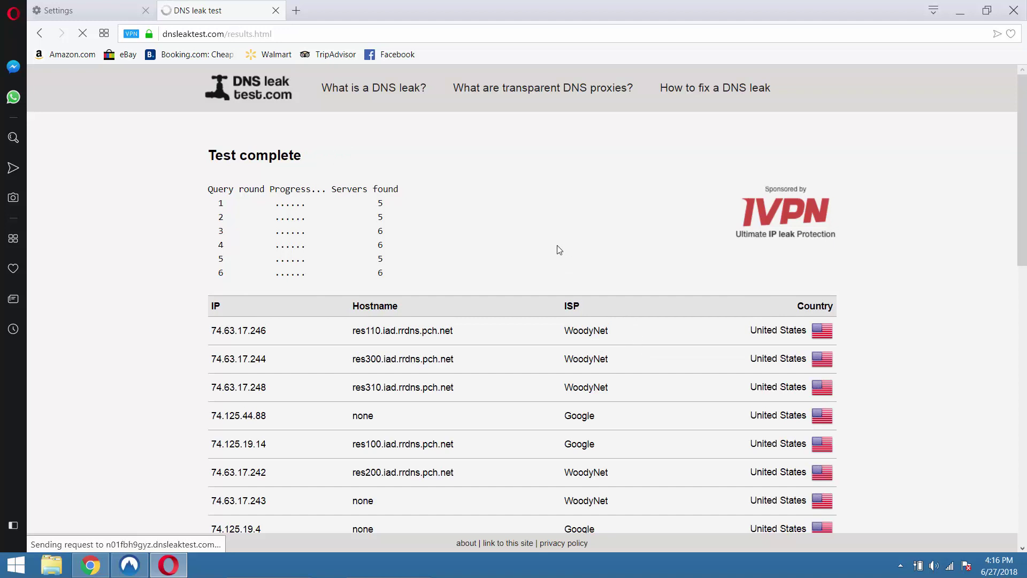
scroll(559, 250, down, 1)
scroll(894, 261, down, 1)
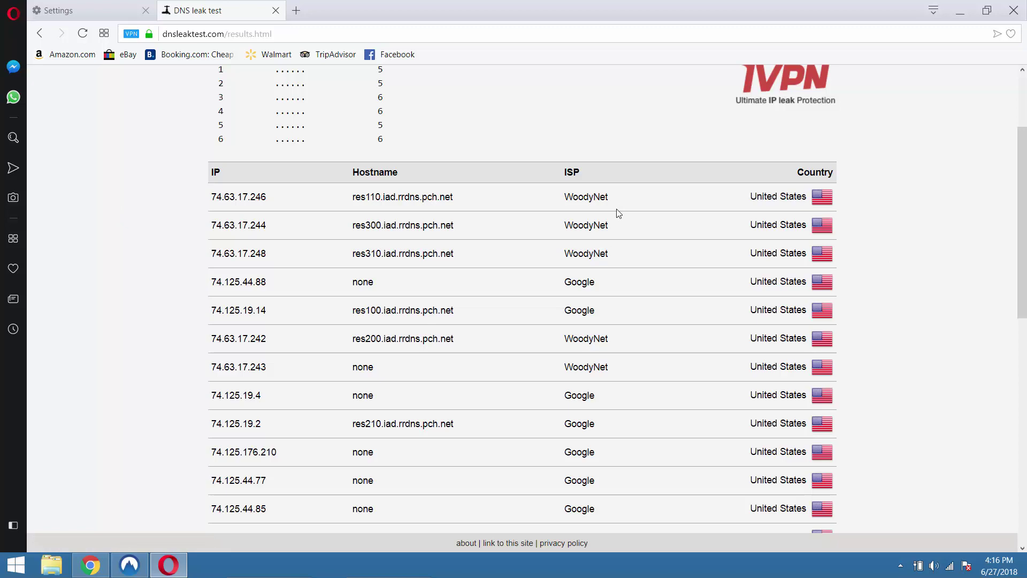
scroll(608, 164, down, 2)
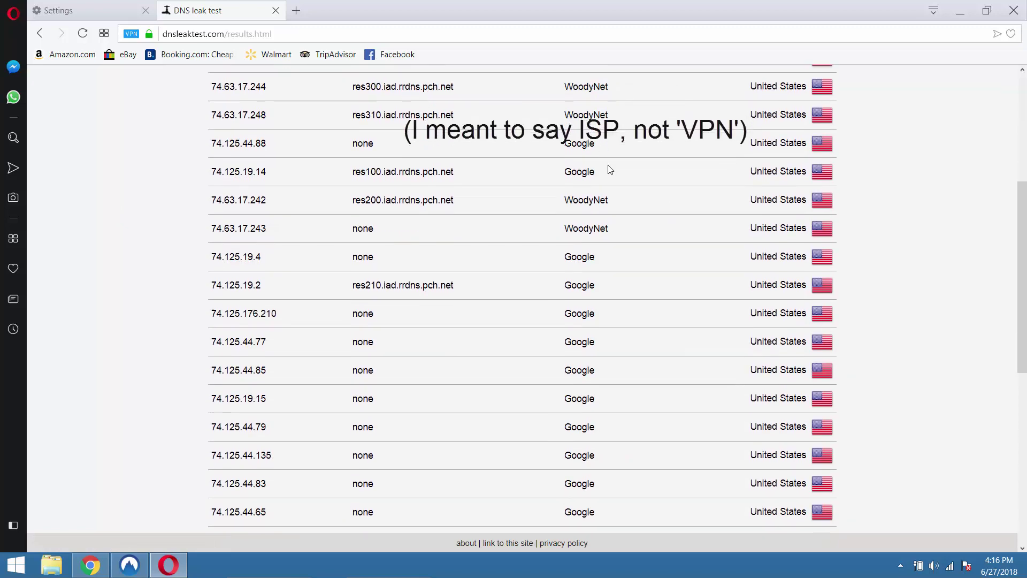
scroll(610, 171, down, 6)
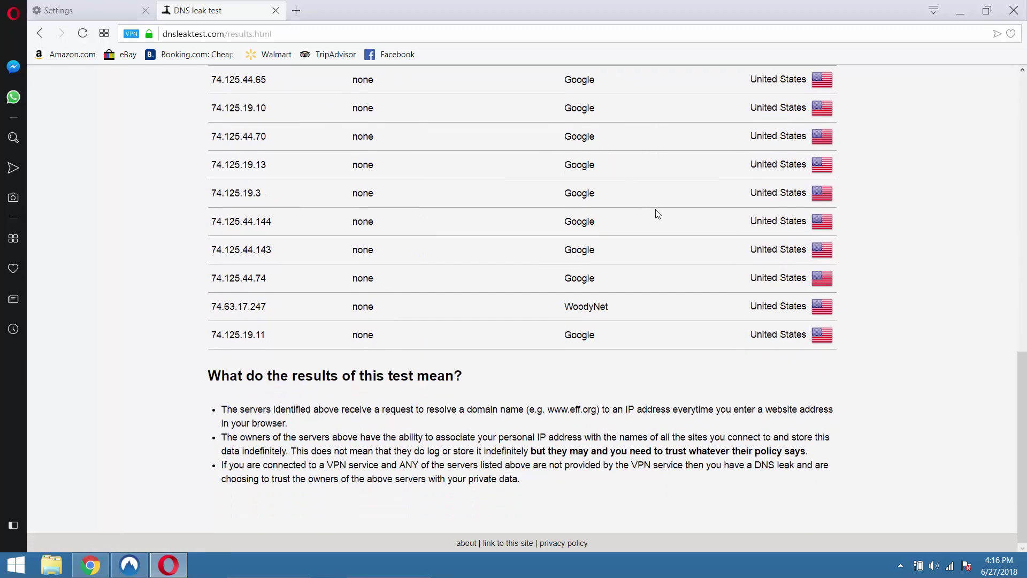
scroll(658, 214, up, 8)
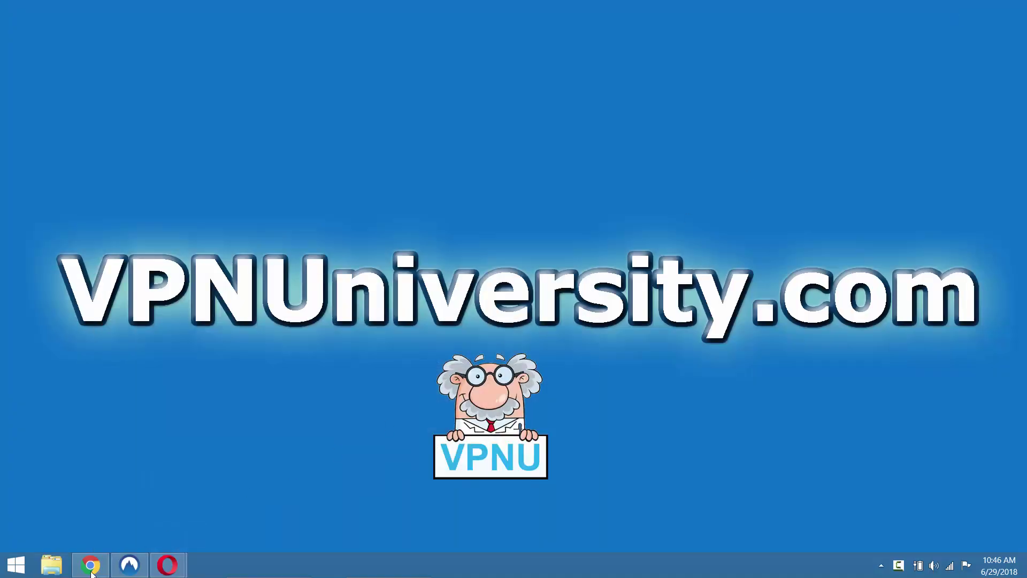
Bring up the NordVPN app and scroll through its General settings list
click(129, 564)
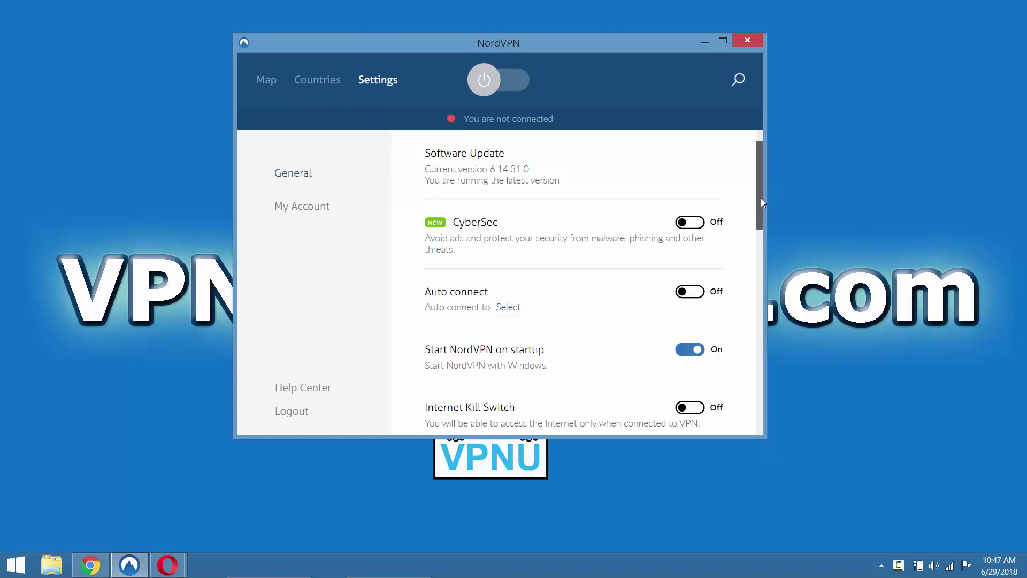
drag(761, 201, 757, 251)
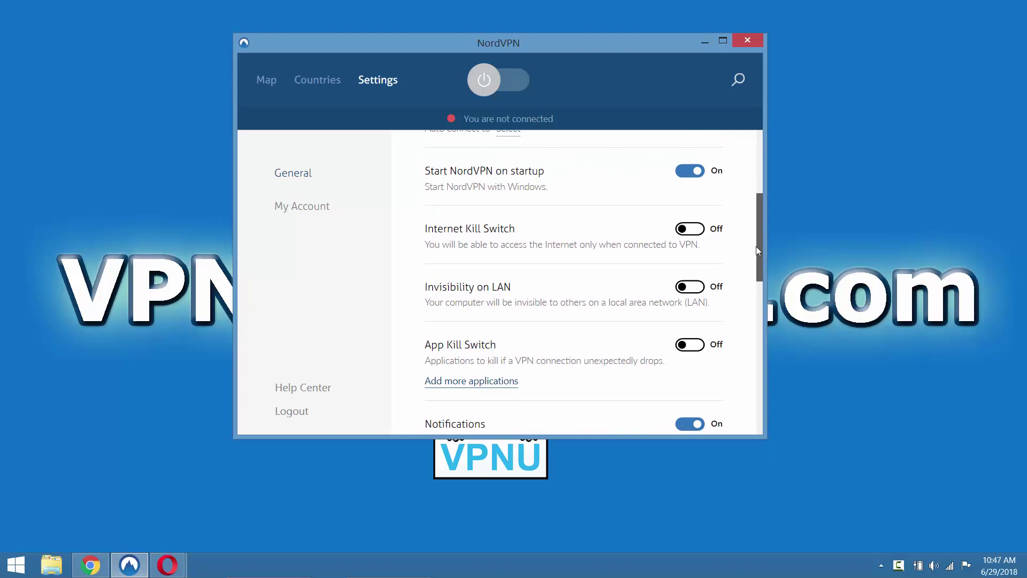
drag(756, 246, 763, 230)
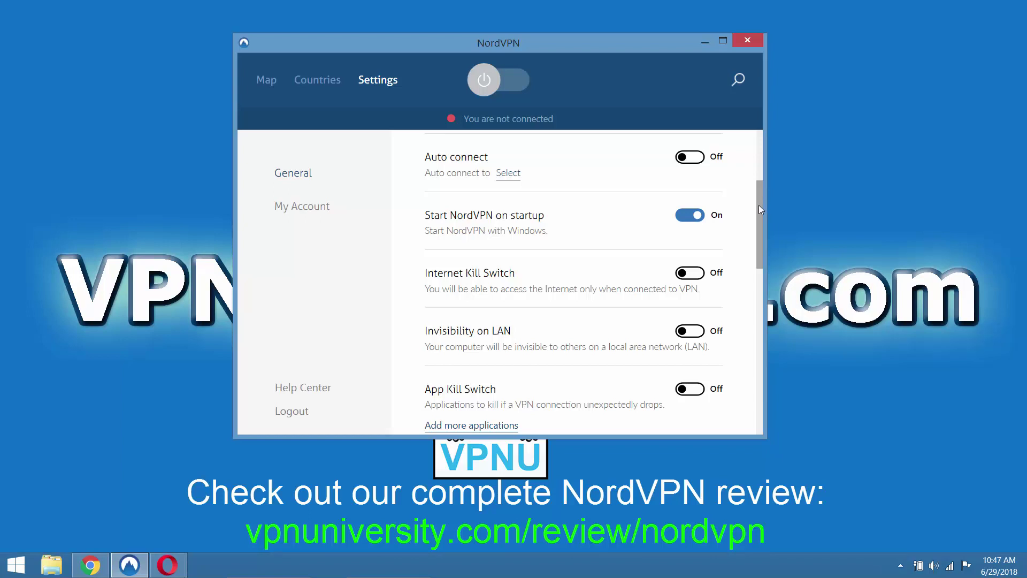
Switch NordVPN's Countries list to Speciality Servers and review Anti DDoS, Dedicated IP, Double VPN, Onion Over VPN, P2P
click(317, 82)
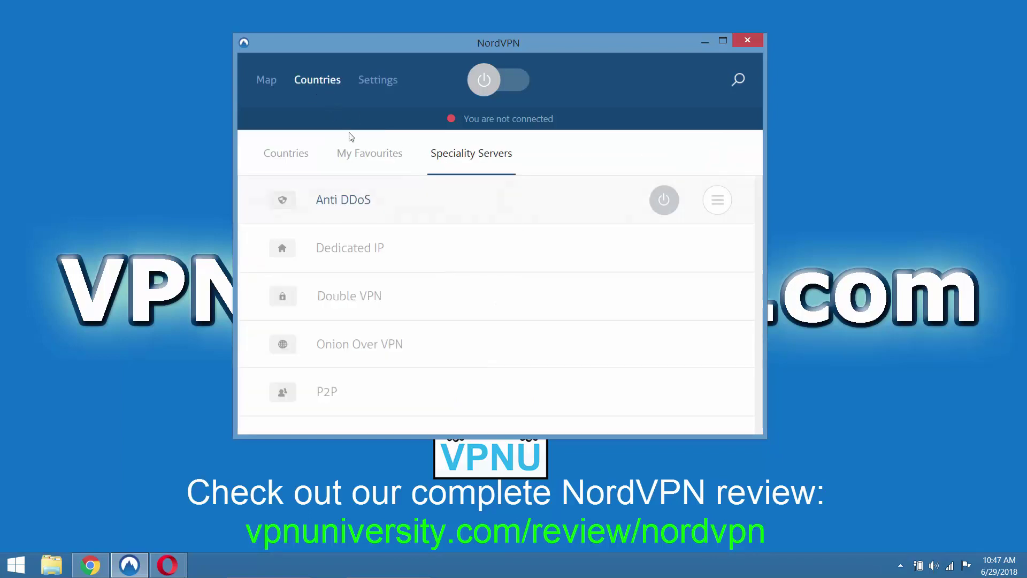
click(285, 156)
click(471, 154)
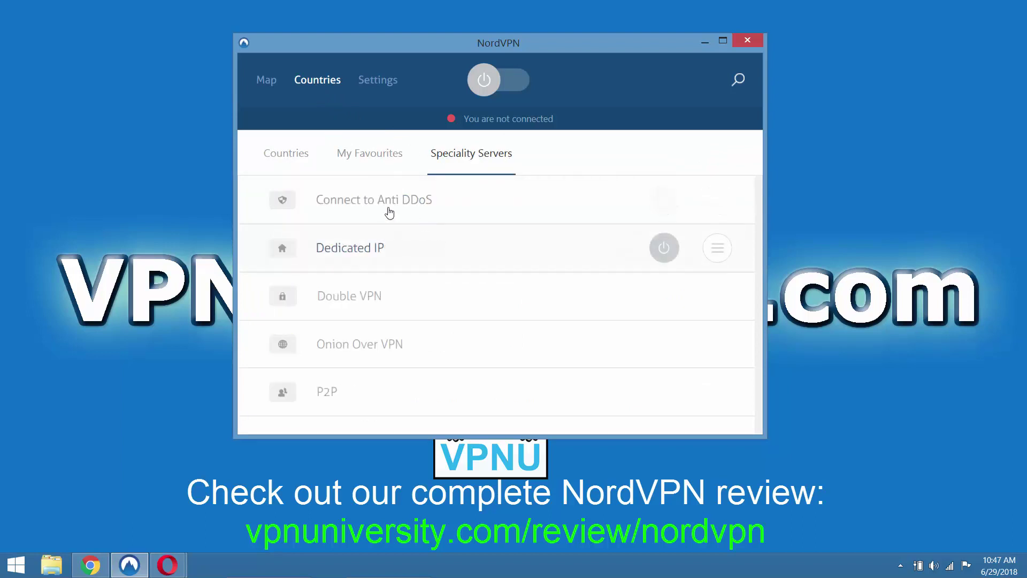
mouse_move(364, 206)
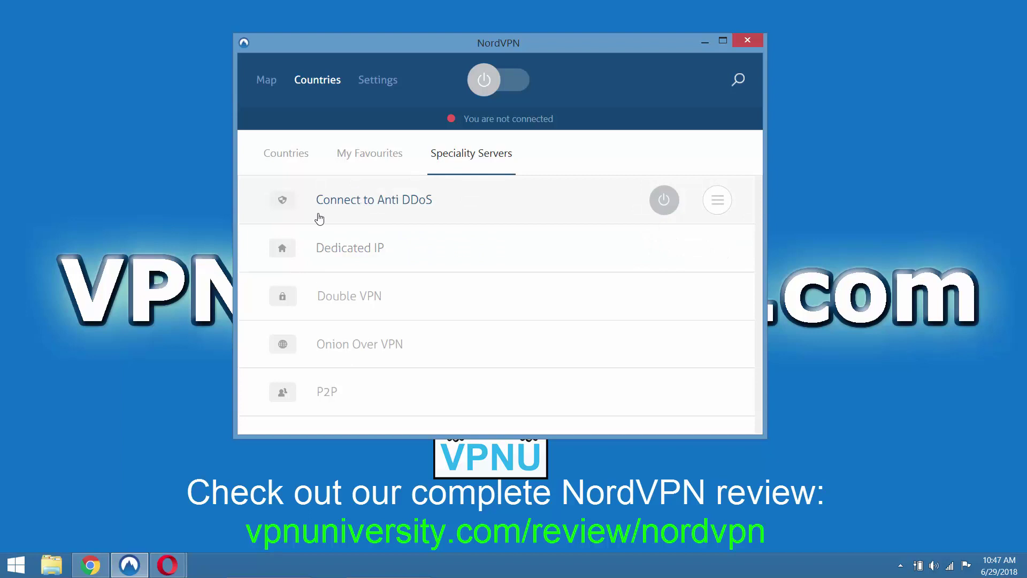
mouse_move(322, 247)
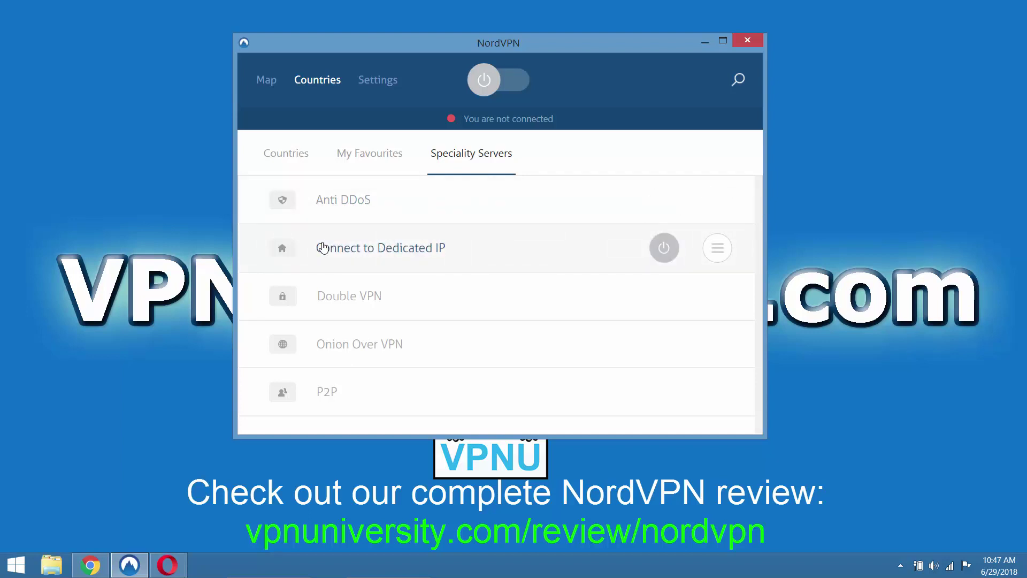
mouse_move(322, 348)
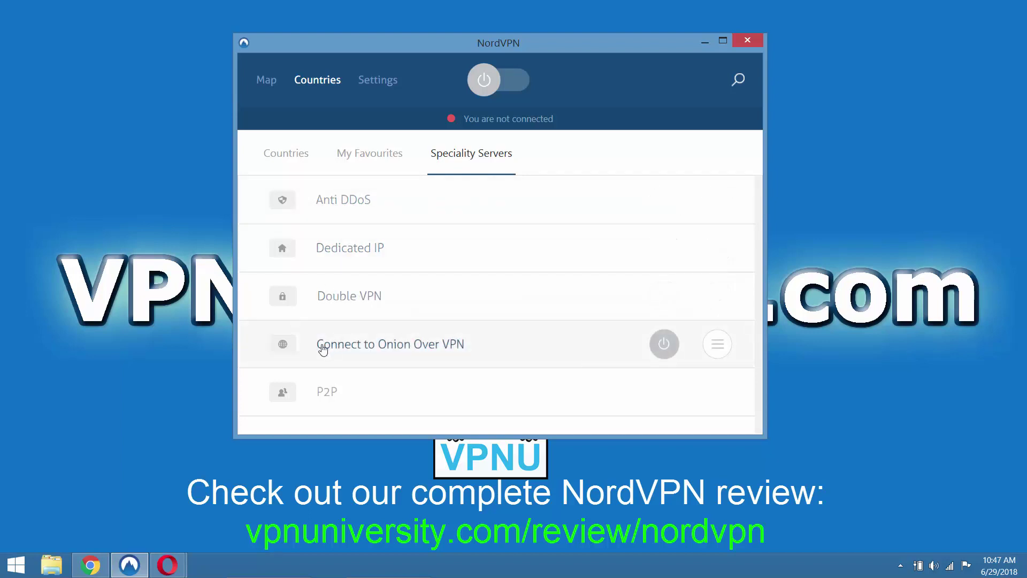
mouse_move(324, 401)
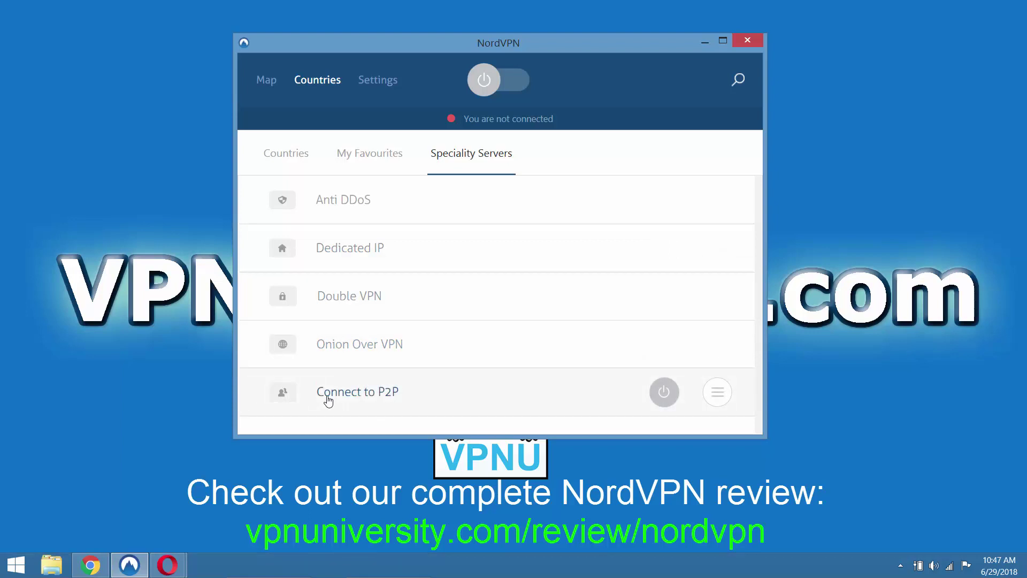